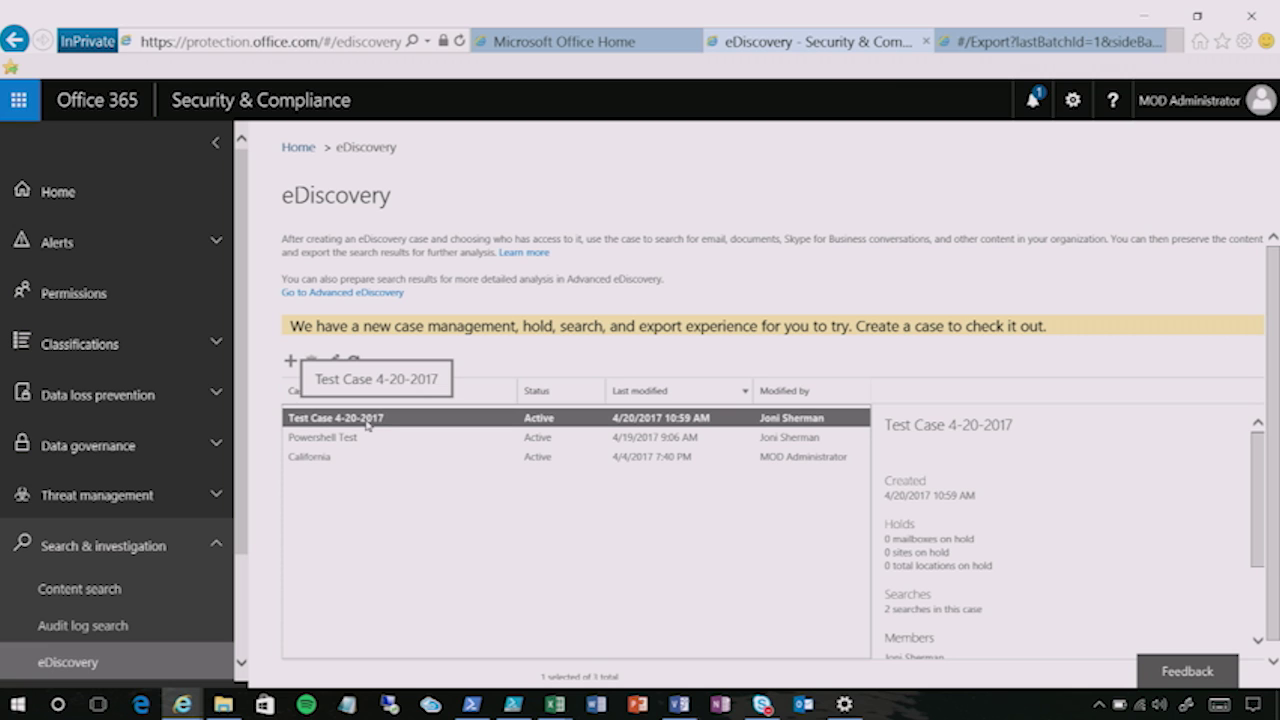
# Open the Test Case 4-20-2017 Sources hold from the holds of the Test Case 4-20-2017 compliance case
pyautogui.hotkey('alt', 'Tab')
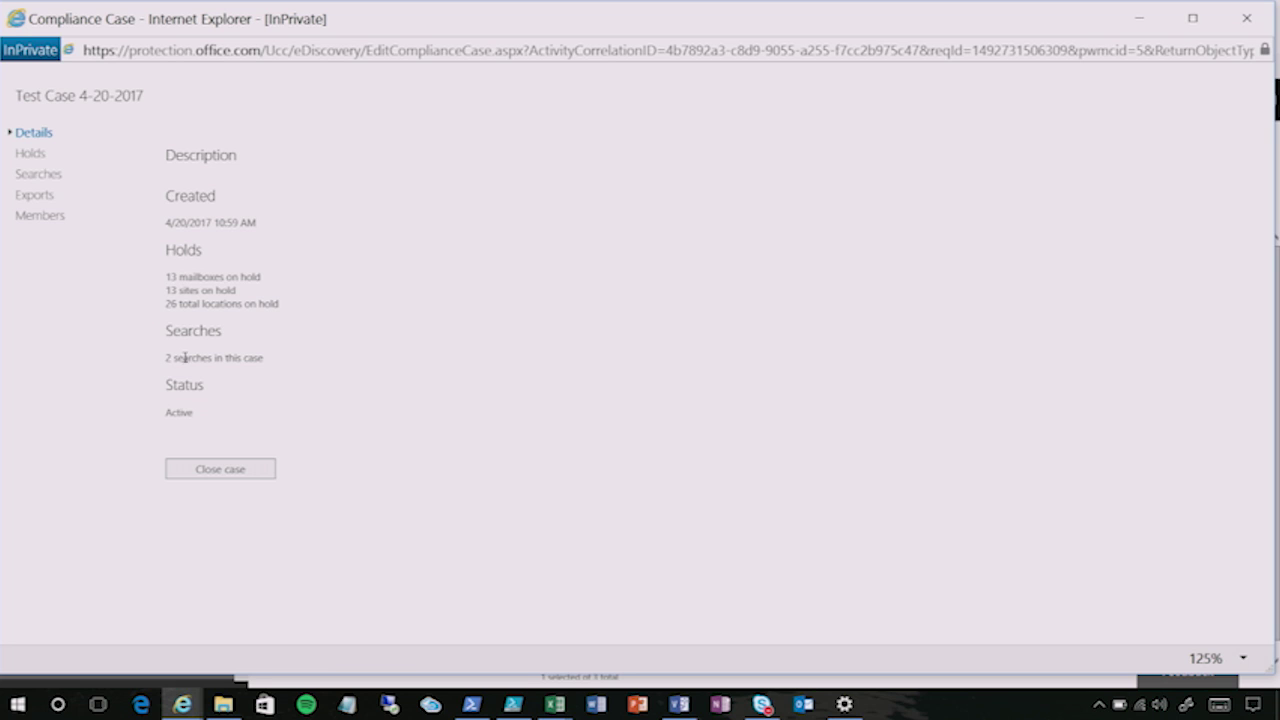
pyautogui.click(28, 155)
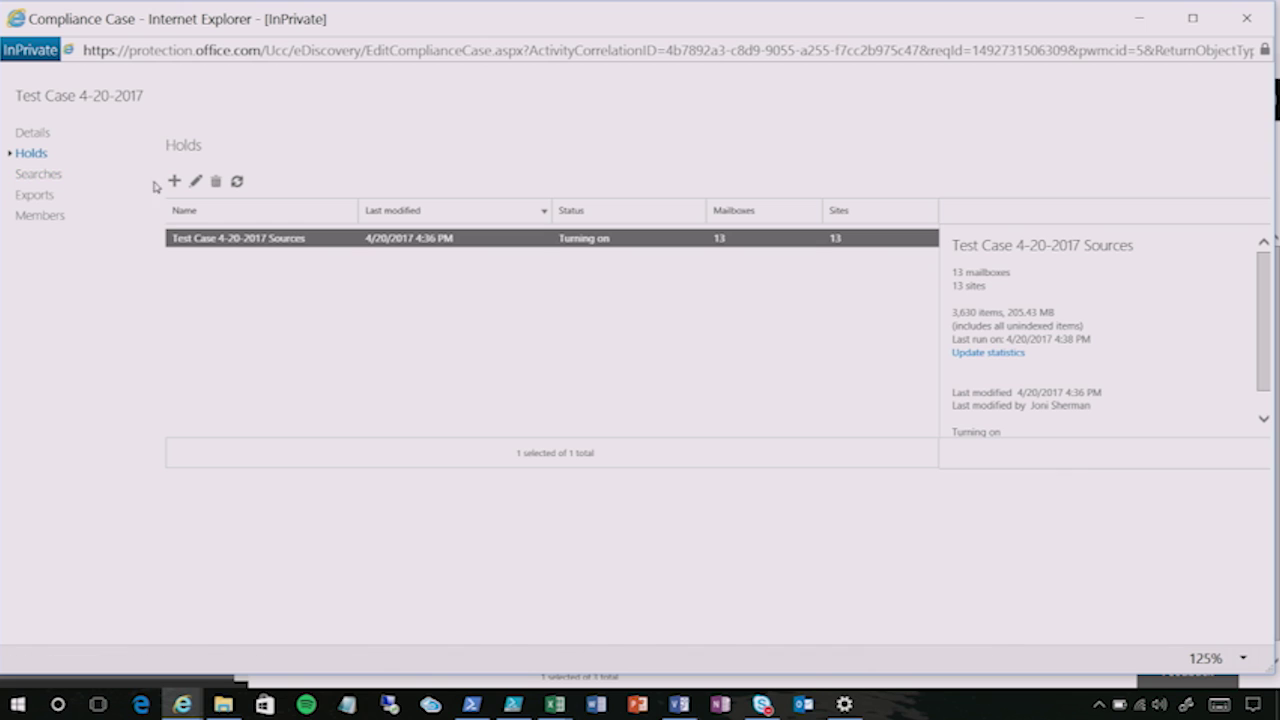
pyautogui.doubleClick(185, 242)
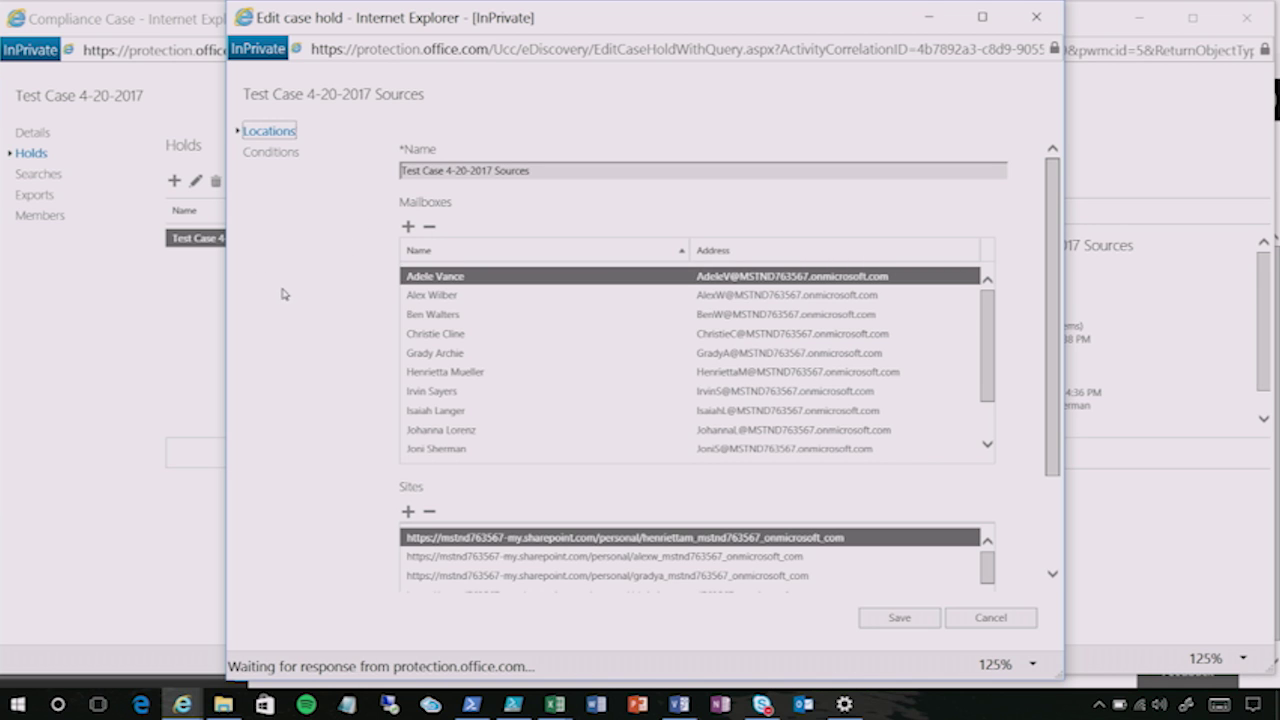
# Examine the hold's mailbox and site locations and its query conditions, leaving the hold unchanged
pyautogui.click(407, 227)
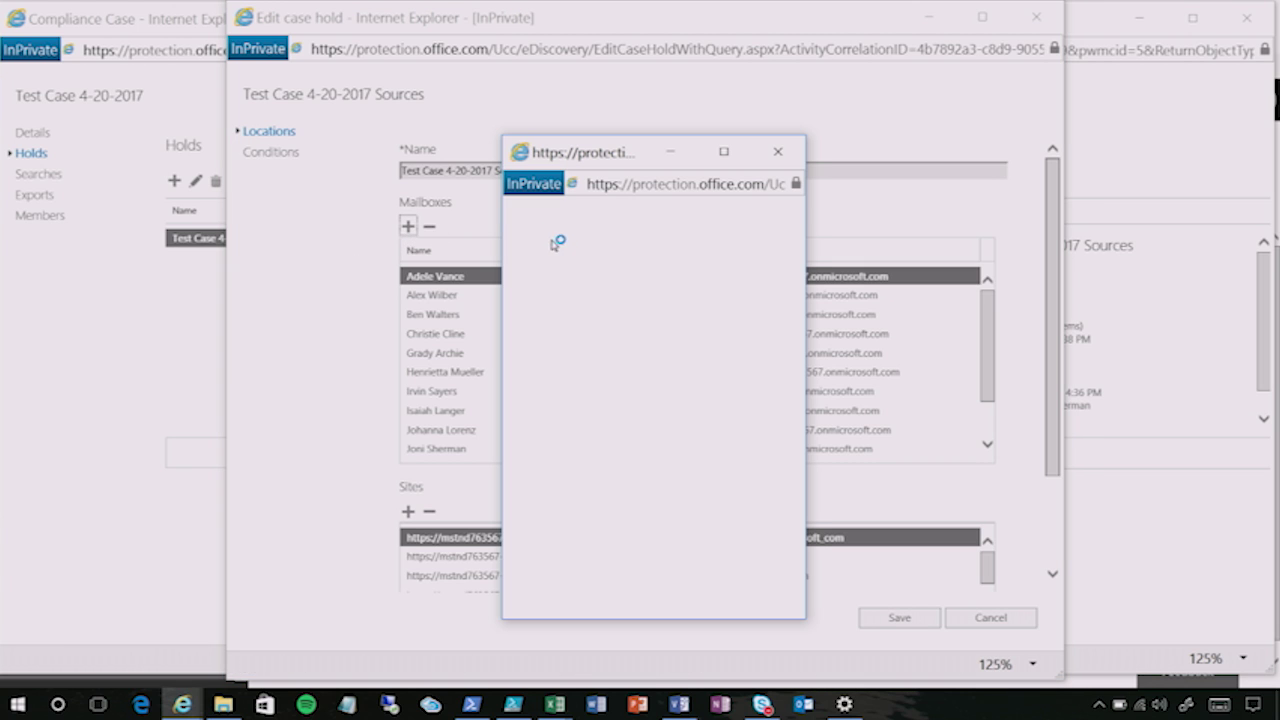
pyautogui.click(778, 155)
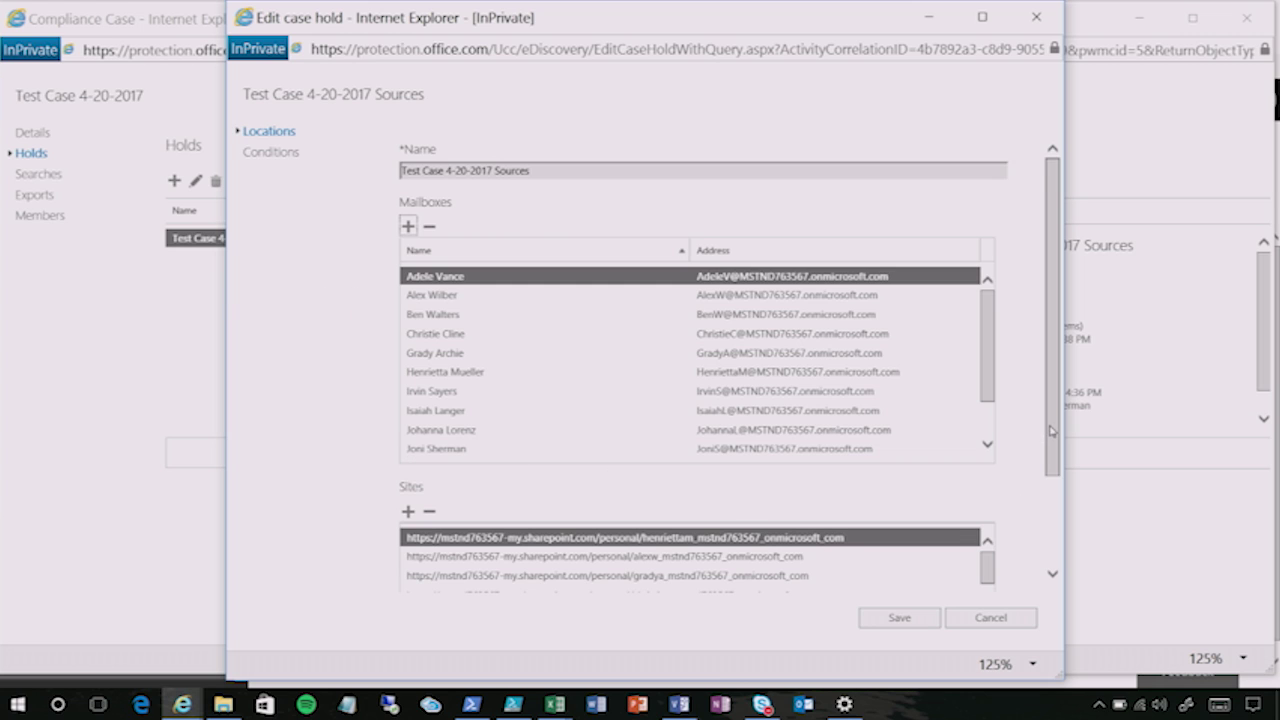
pyautogui.moveTo(1052, 428); pyautogui.dragTo(1052, 436)
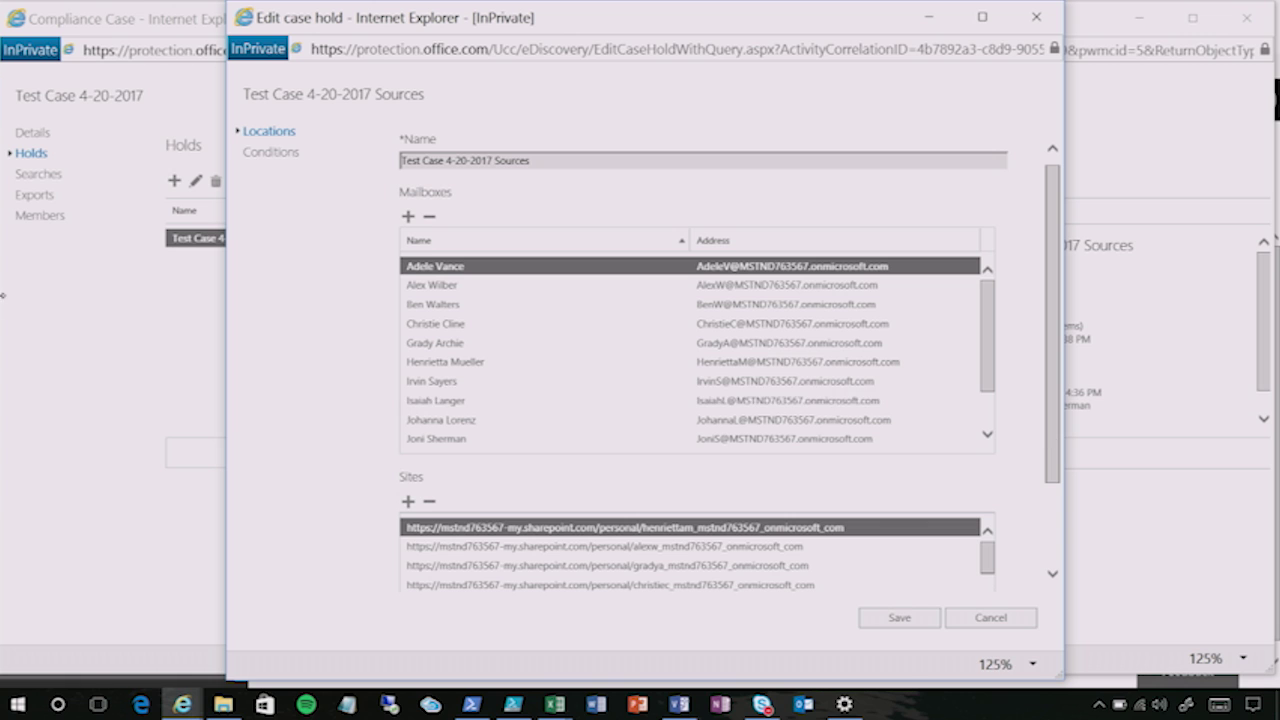
pyautogui.click(286, 156)
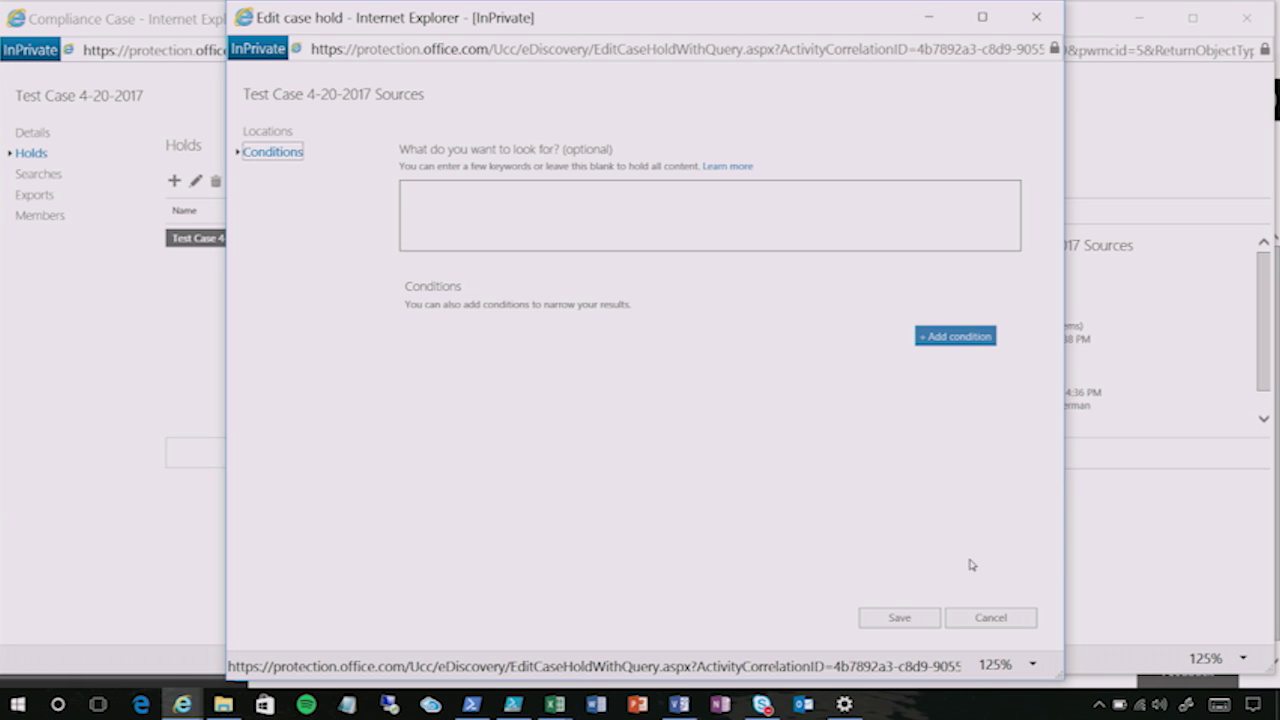
pyautogui.click(988, 616)
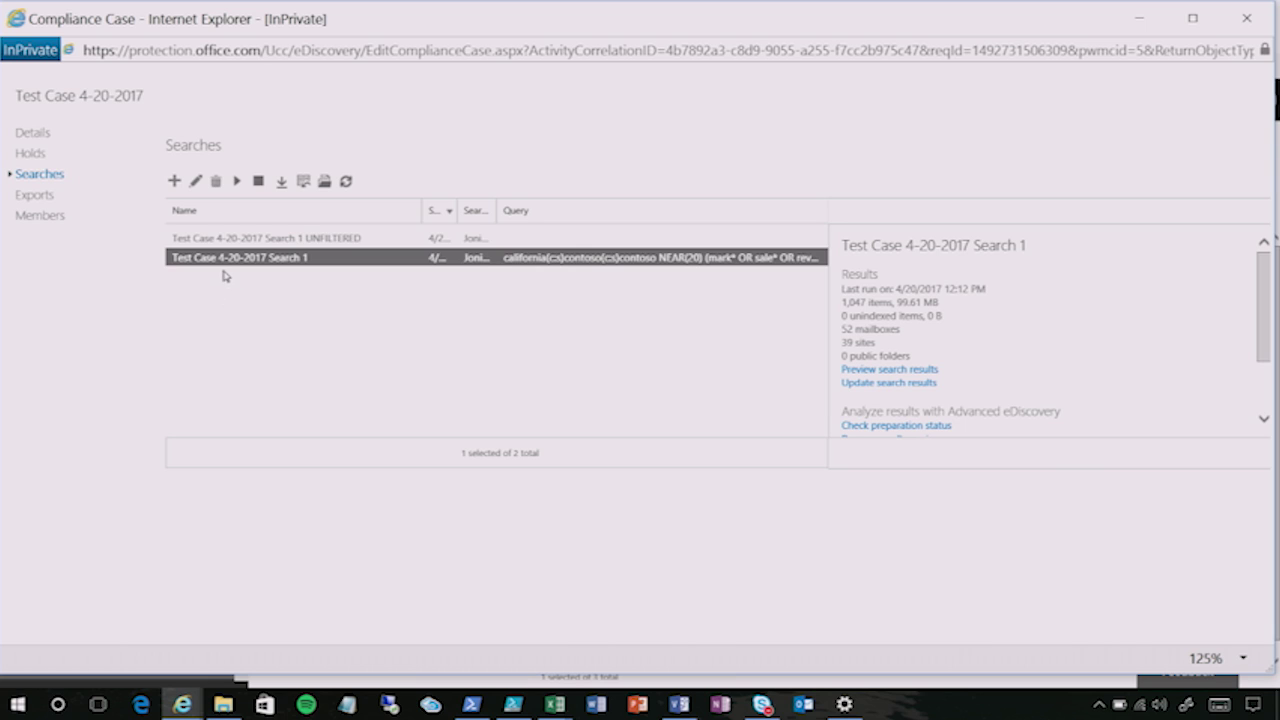
# Examine the locations and keyword query of the Test Case 4-20-2017 Search 1 search without changing it
pyautogui.moveTo(217, 264); pyautogui.dragTo(214, 263)
pyautogui.doubleClick(224, 258)
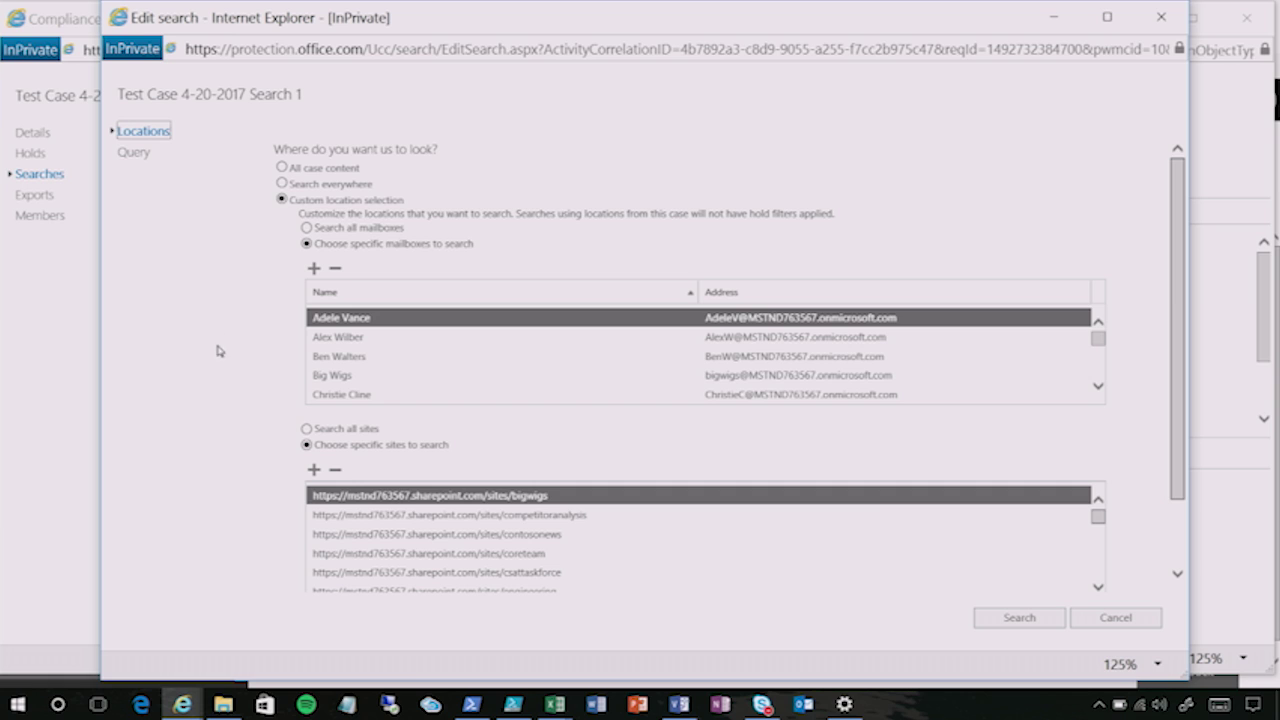
pyautogui.click(134, 156)
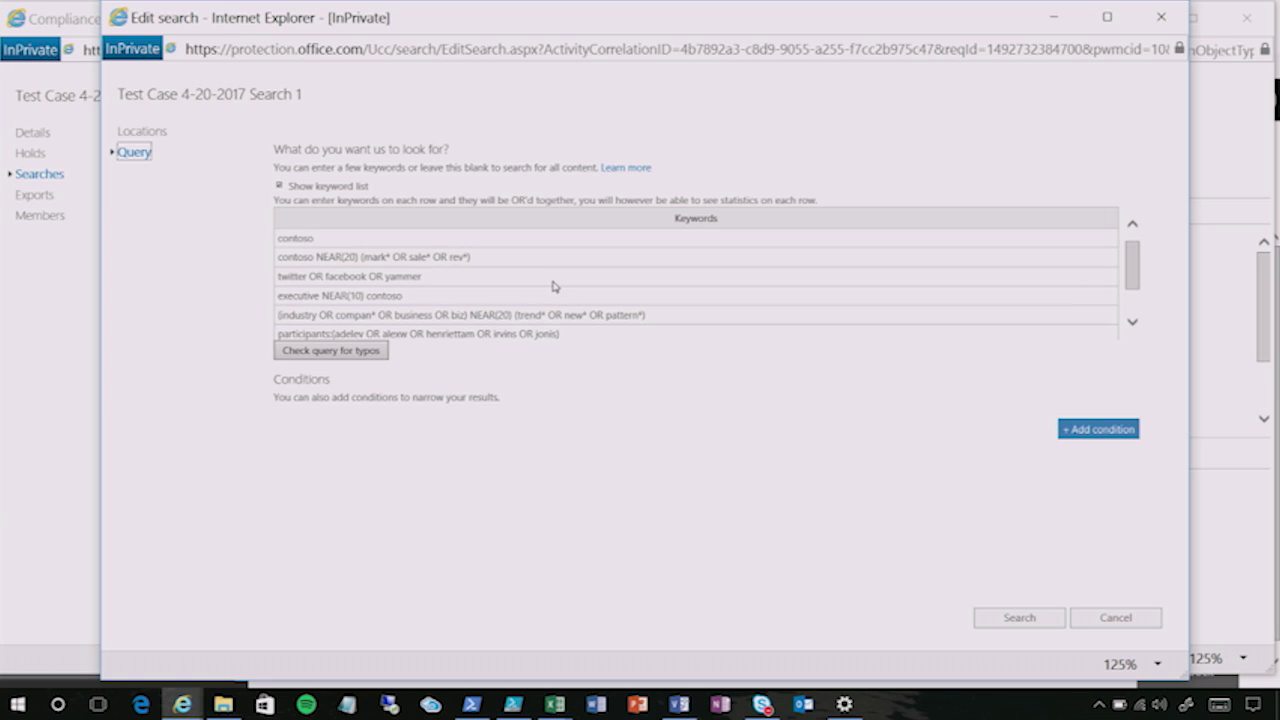
pyautogui.scroll(-3, 553, 287)
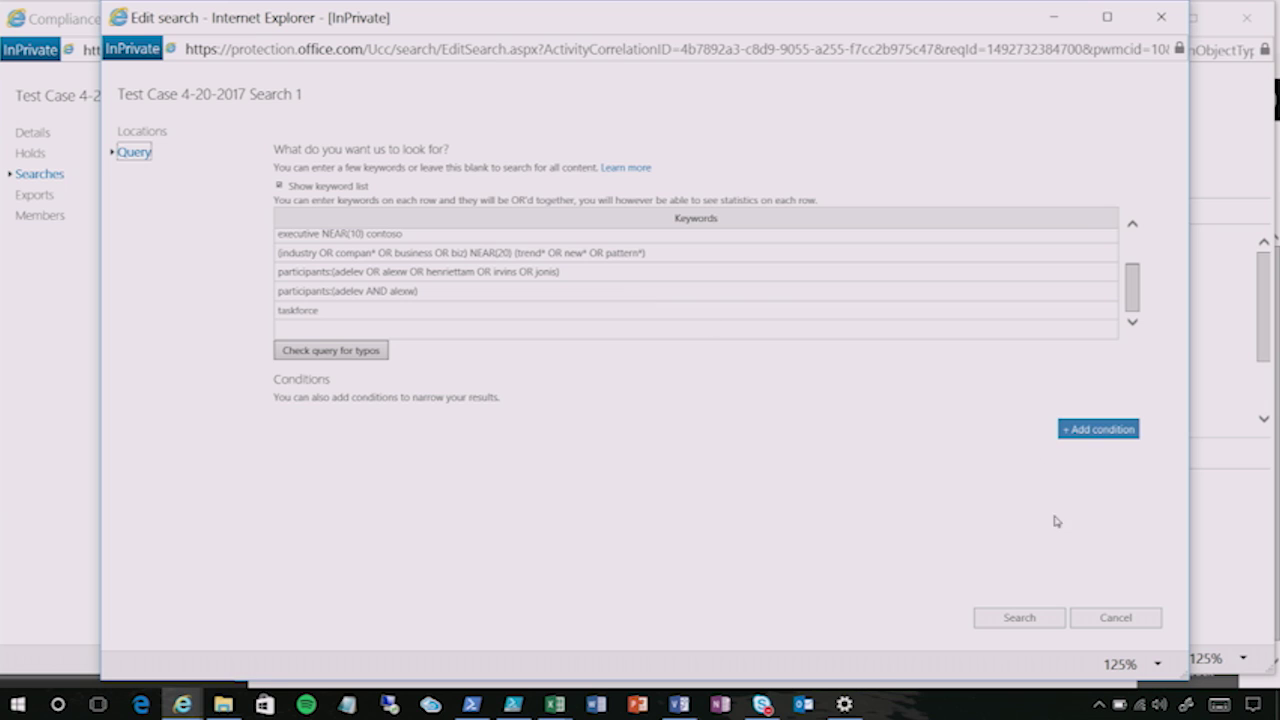
pyautogui.click(1108, 617)
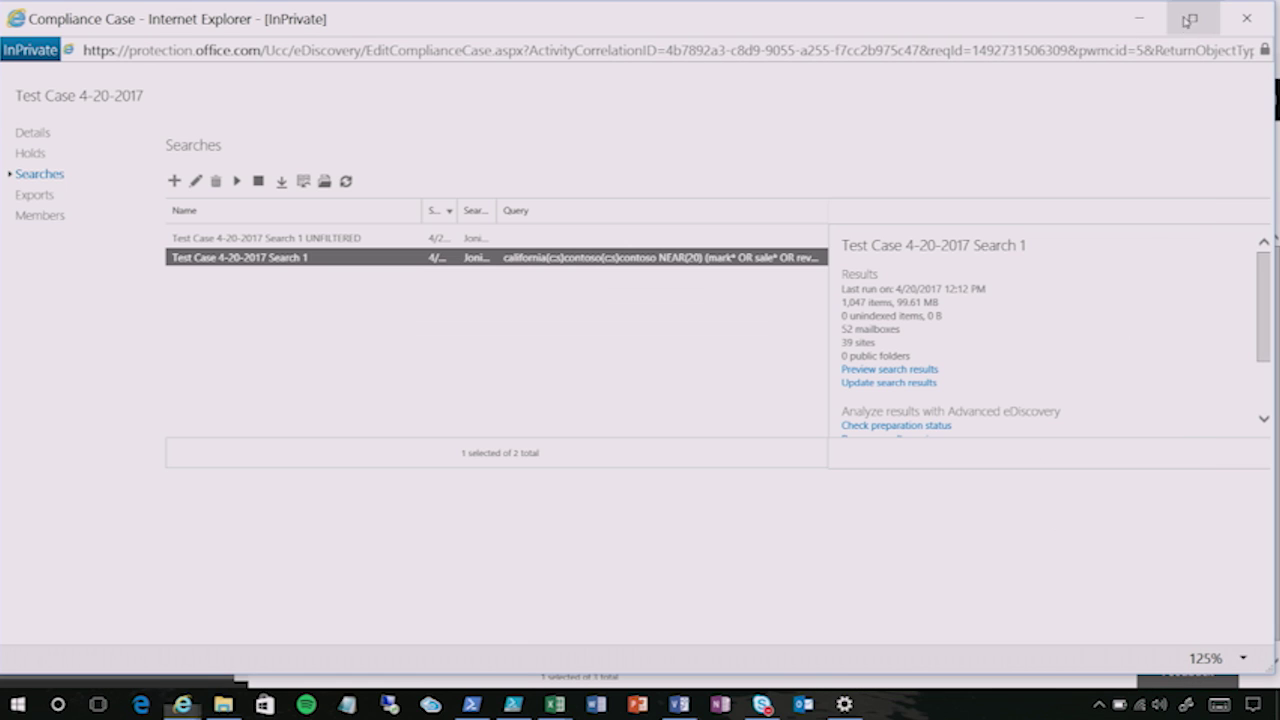
# View the search statistics for Test Case 4-20-2017 Search 1 full screen and examine the hits per query
pyautogui.click(325, 182)
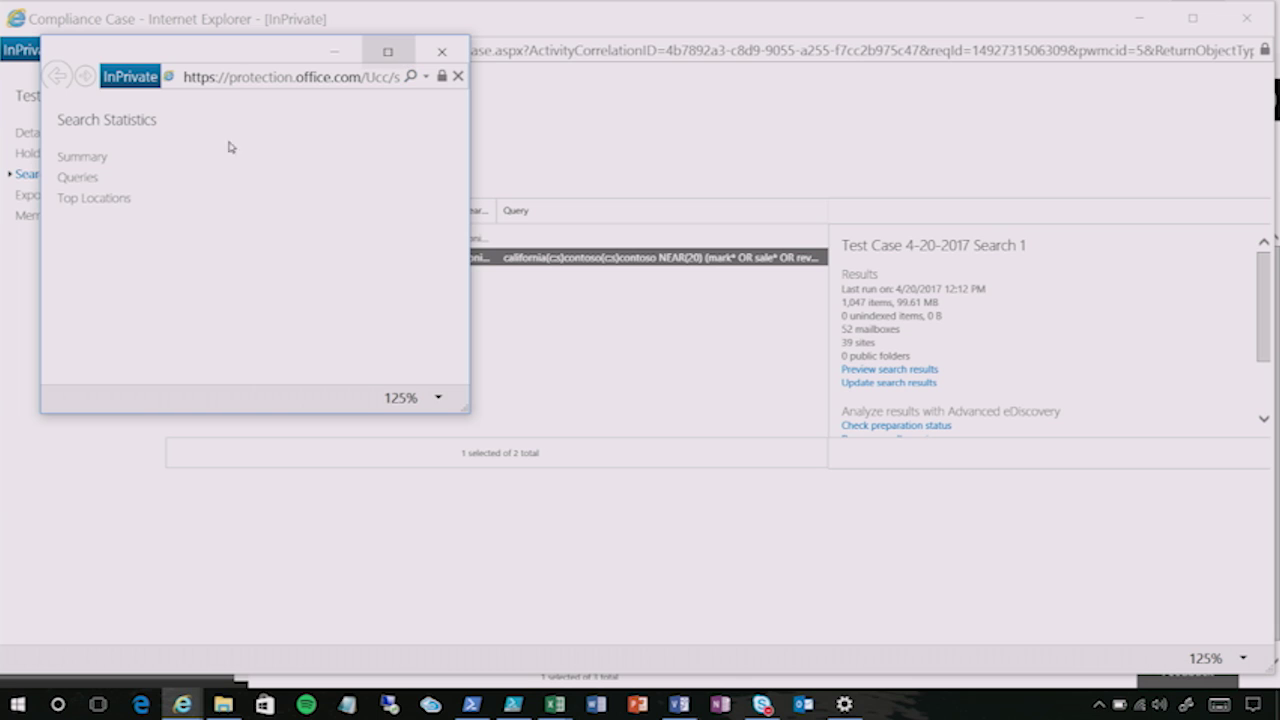
pyautogui.click(389, 56)
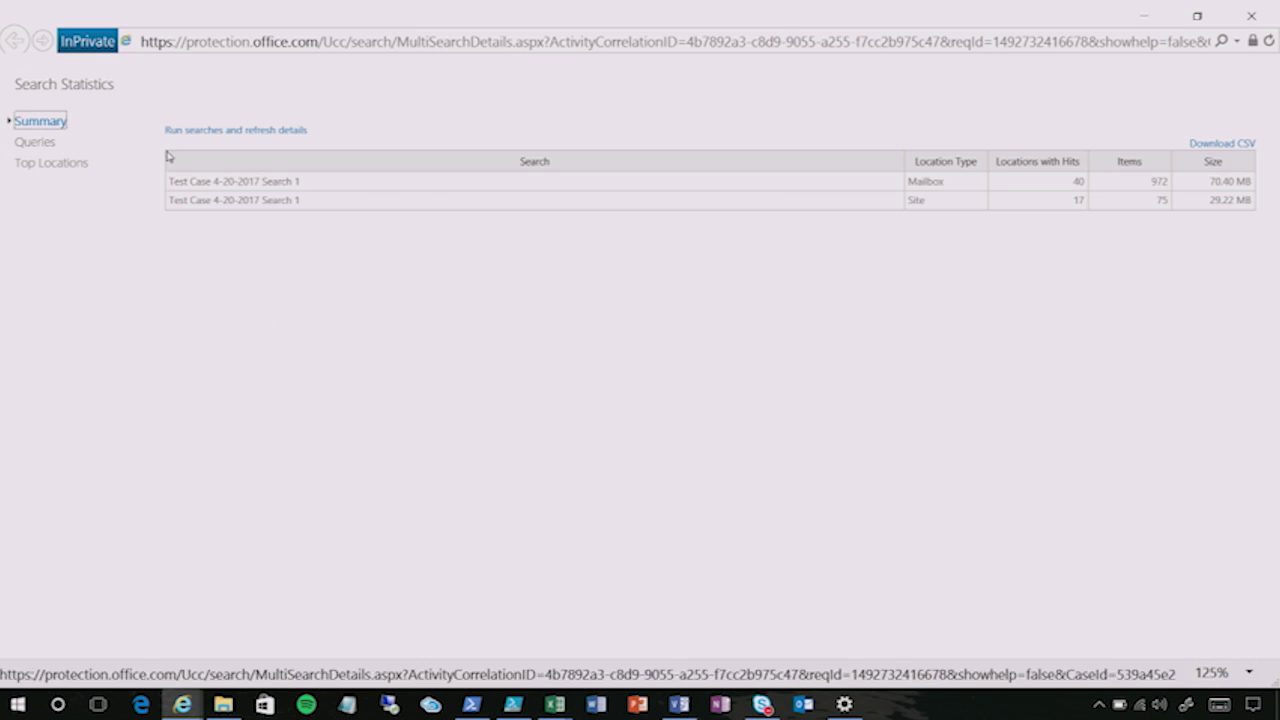
pyautogui.click(38, 144)
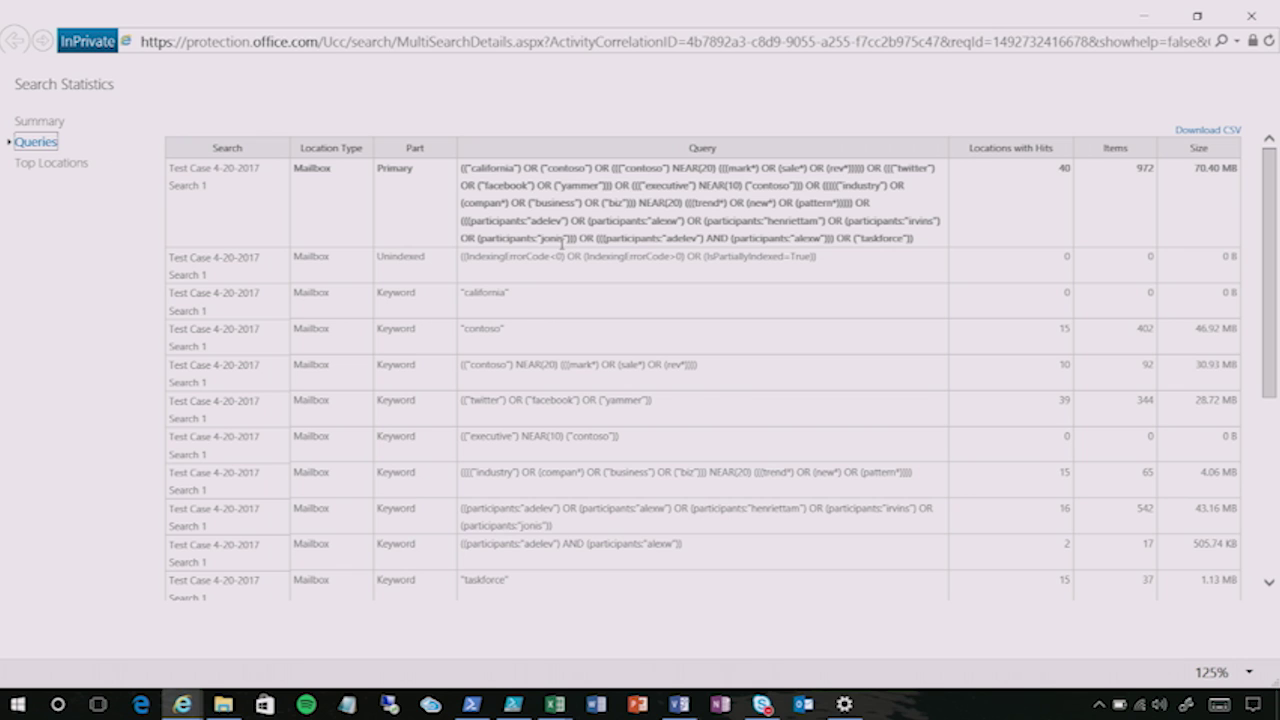
pyautogui.scroll(-2, 557, 300)
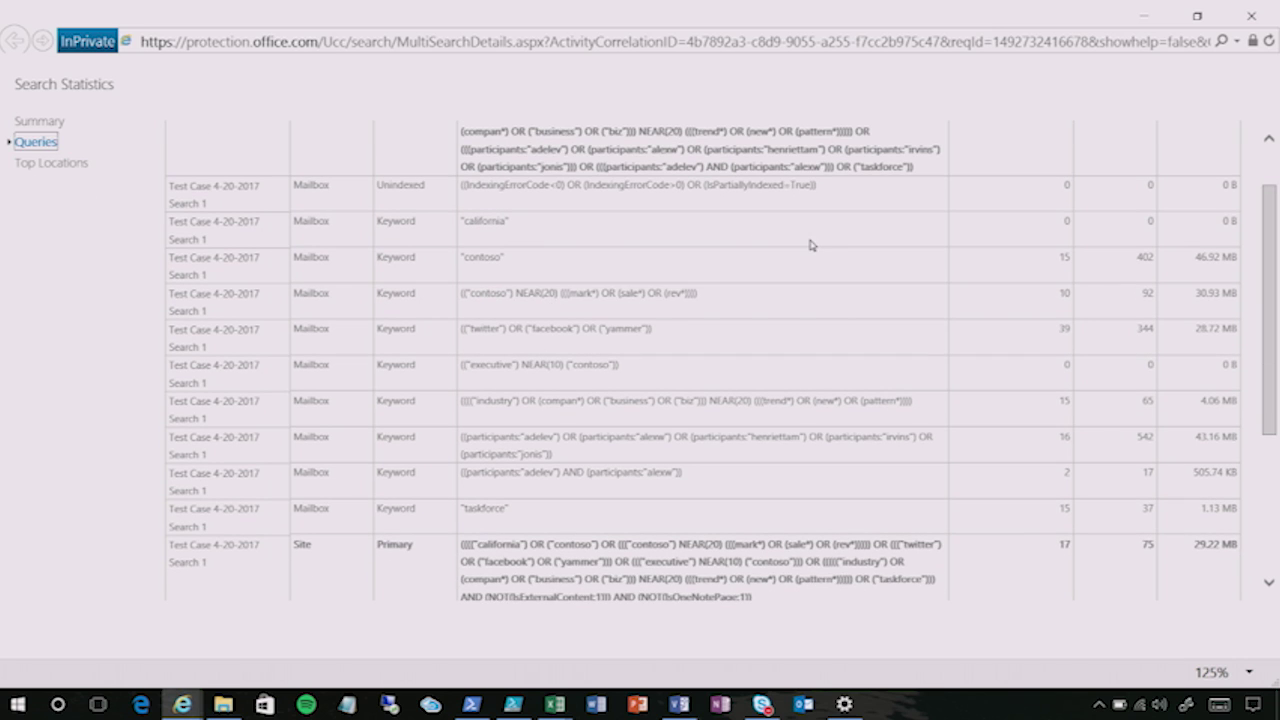
# Switch to Windows PowerShell ISE to examine the CaseSearch.ps1 script
pyautogui.hotkey('alt', 'Tab')
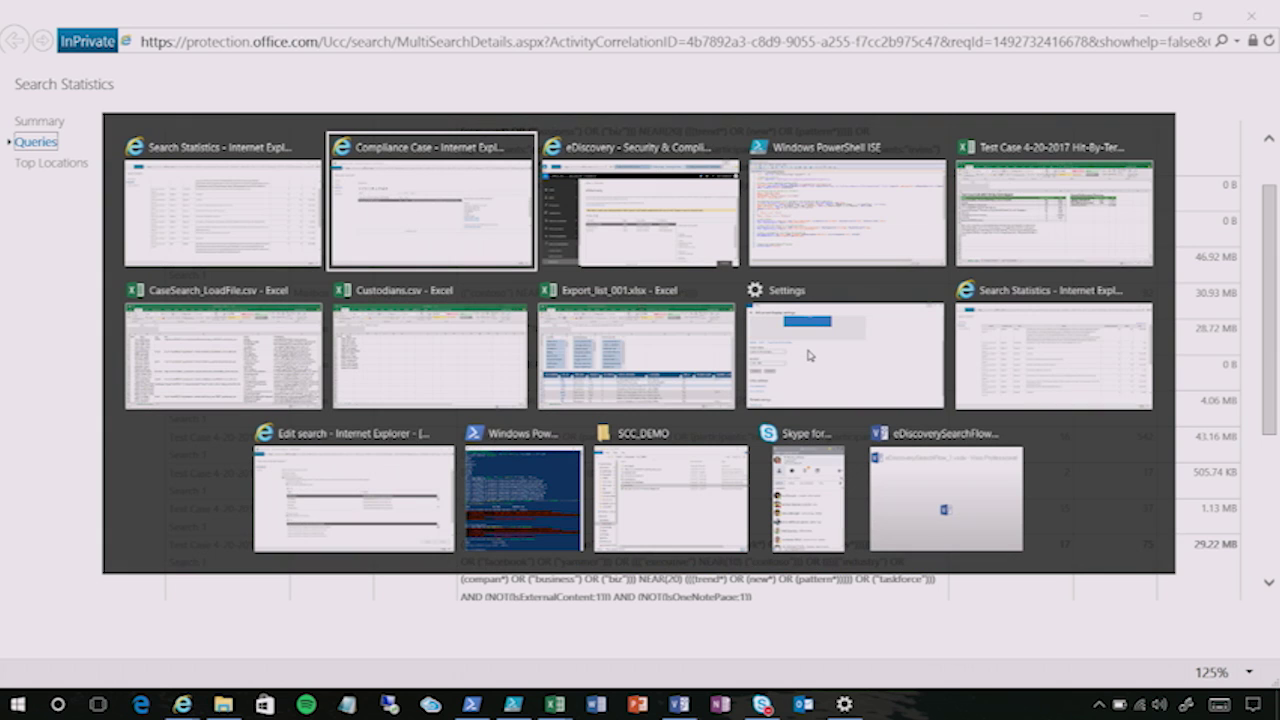
pyautogui.hotkey('alt', 'Tab')
pyautogui.hotkey('alt', 'Tab')
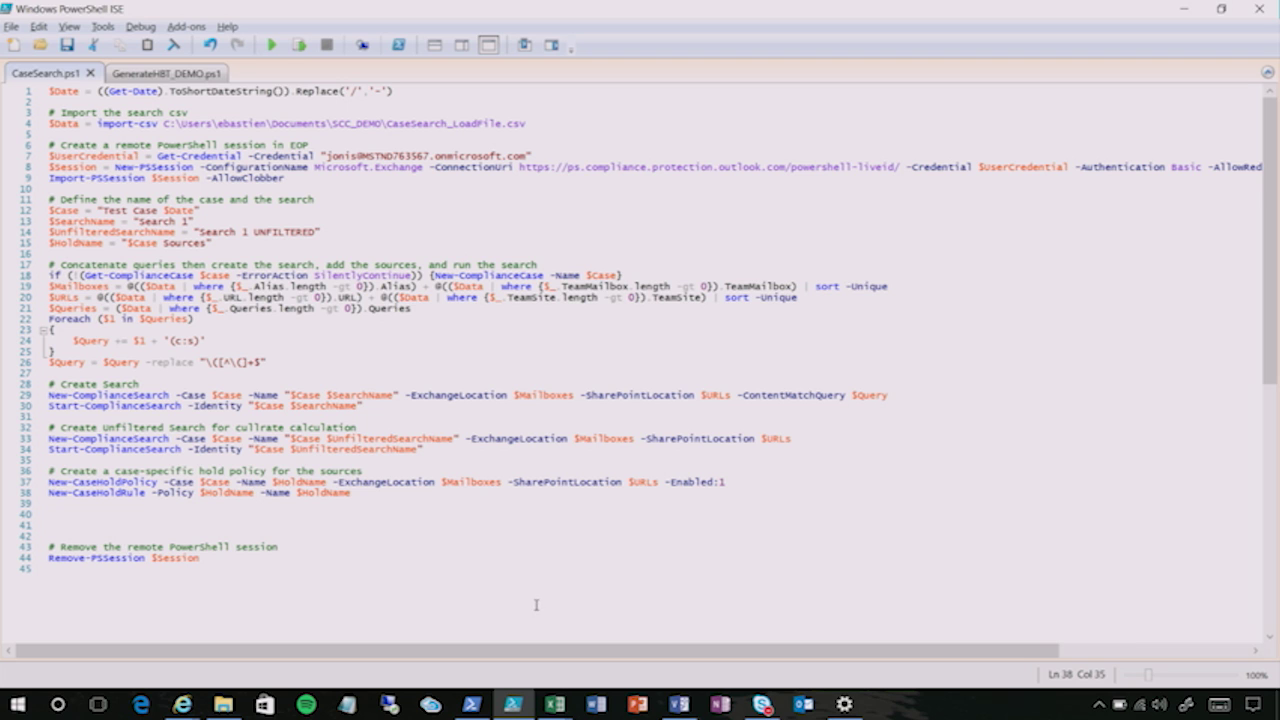
# Switch to the Custodians.csv workbook in Excel to examine the custodian GUIDs and names
pyautogui.click(553, 710)
pyautogui.click(509, 506)
pyautogui.click(555, 705)
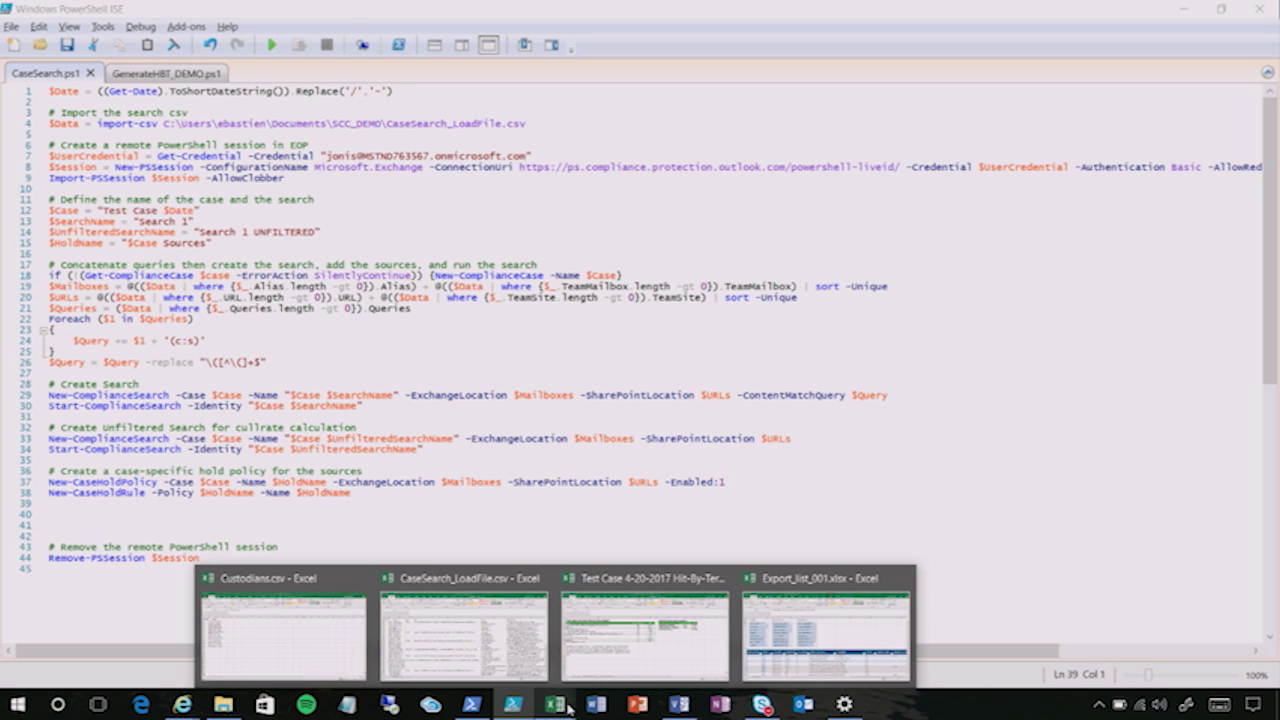
pyautogui.click(338, 634)
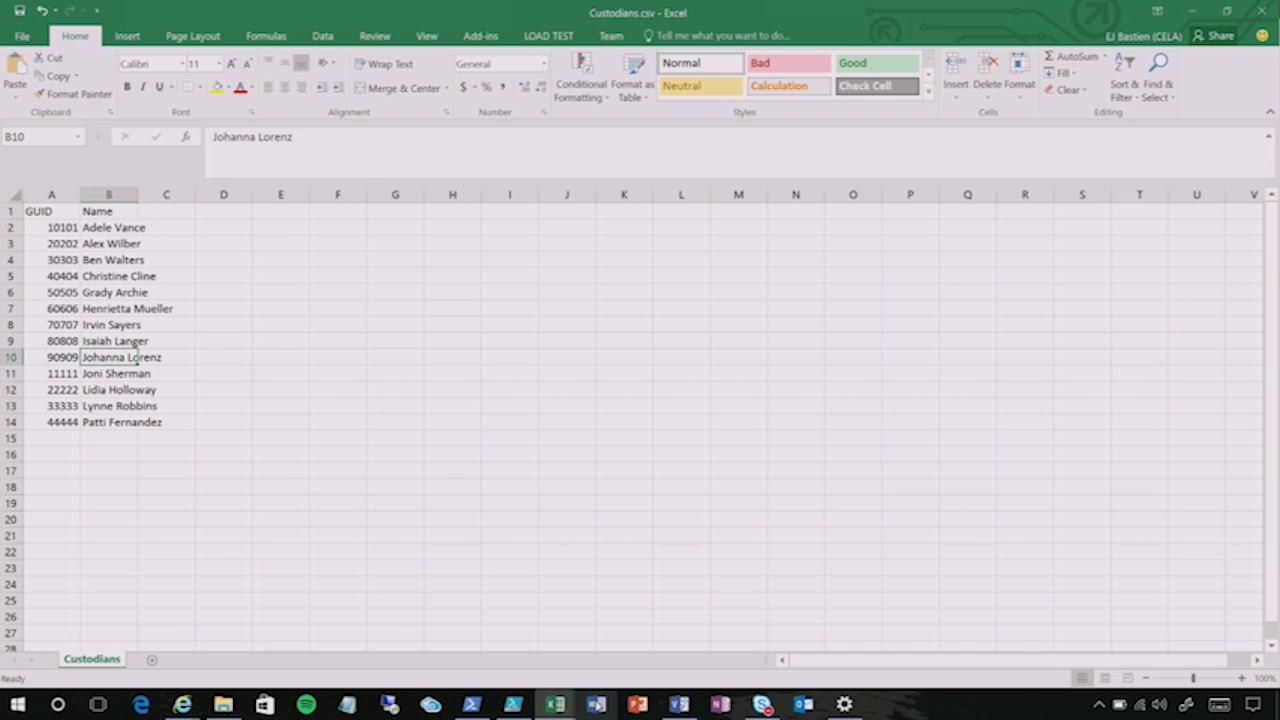
# Switch to CaseSearch_LoadFile.csv and examine its Teams, TeamMailbox, TeamSite and Queries columns
pyautogui.moveTo(545, 706)
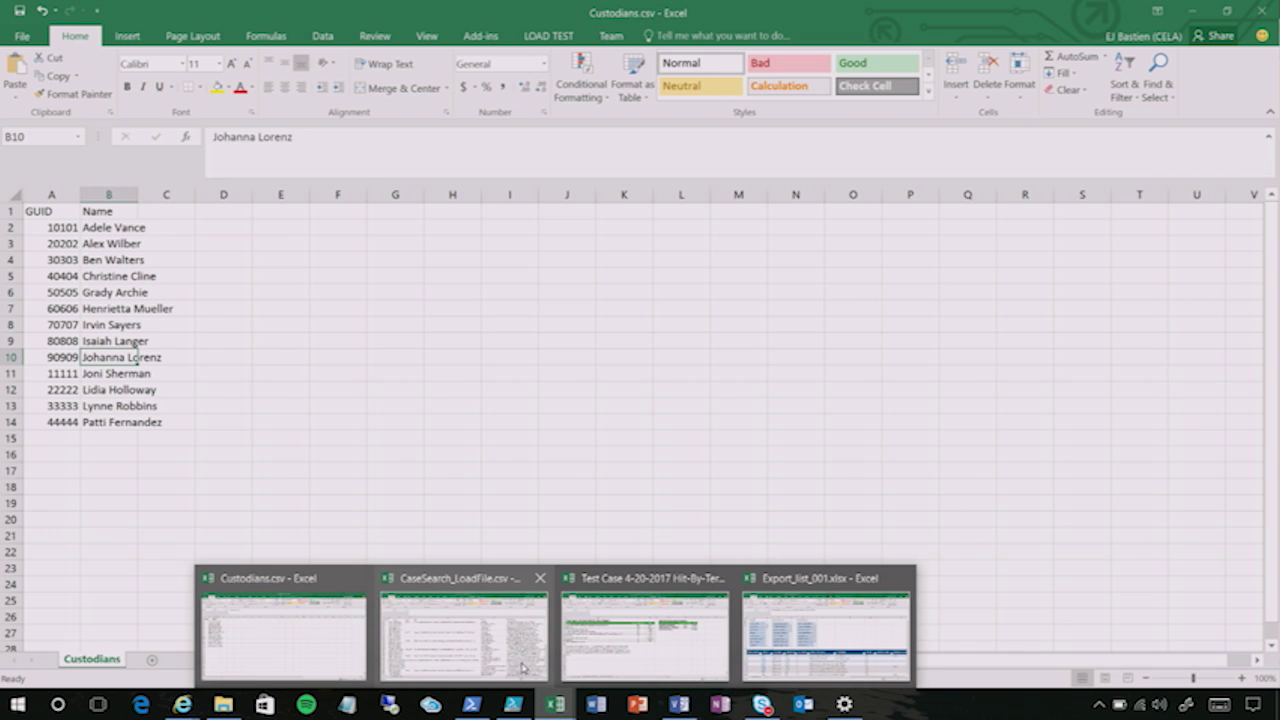
pyautogui.click(487, 645)
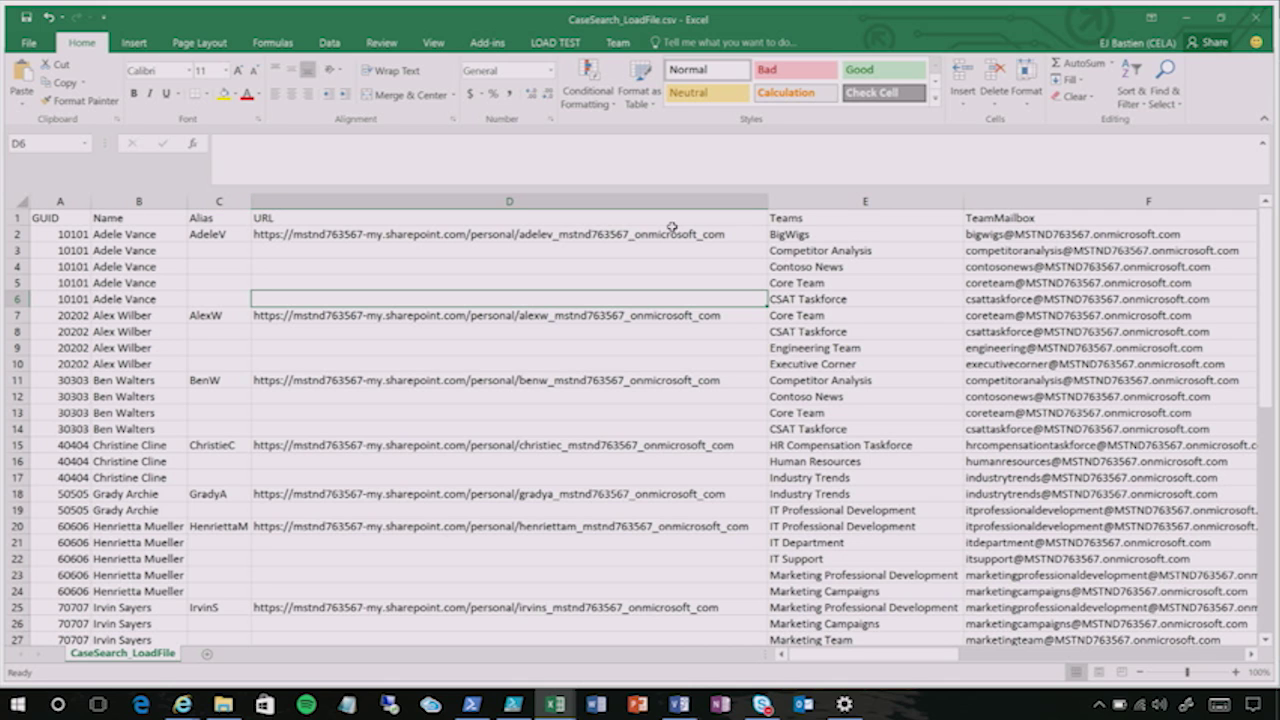
pyautogui.click(843, 221)
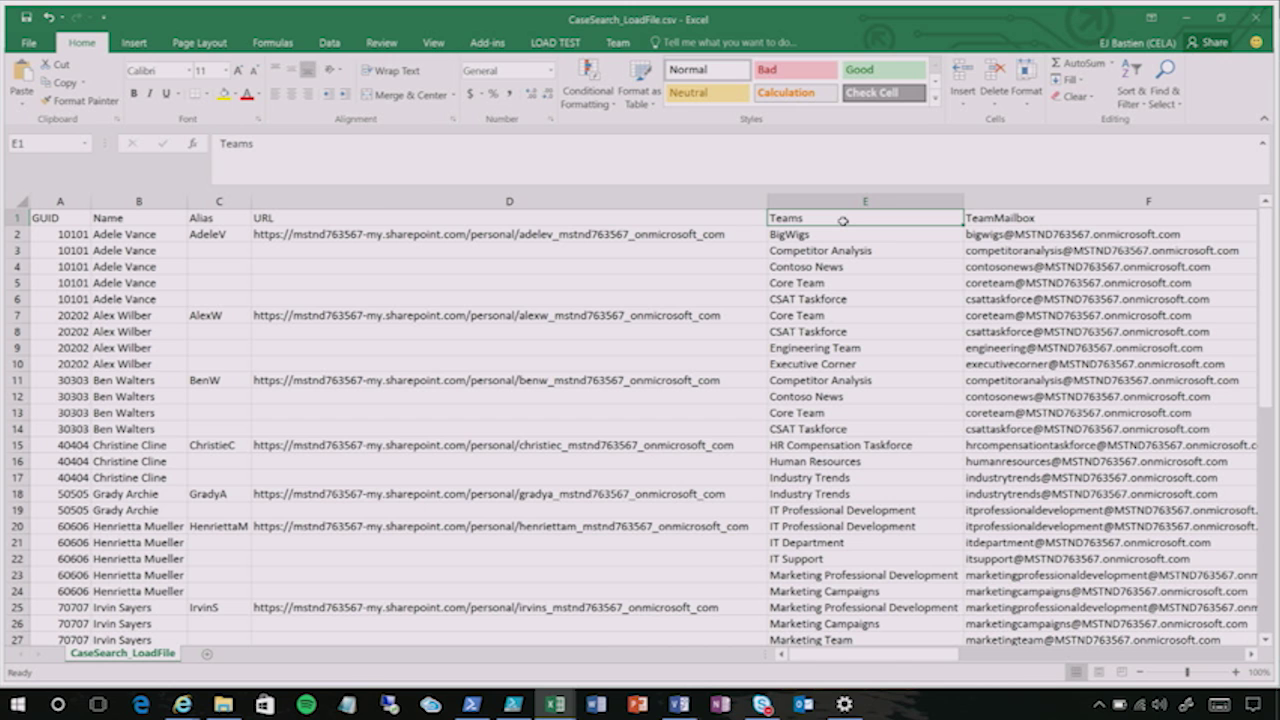
pyautogui.press('Right')
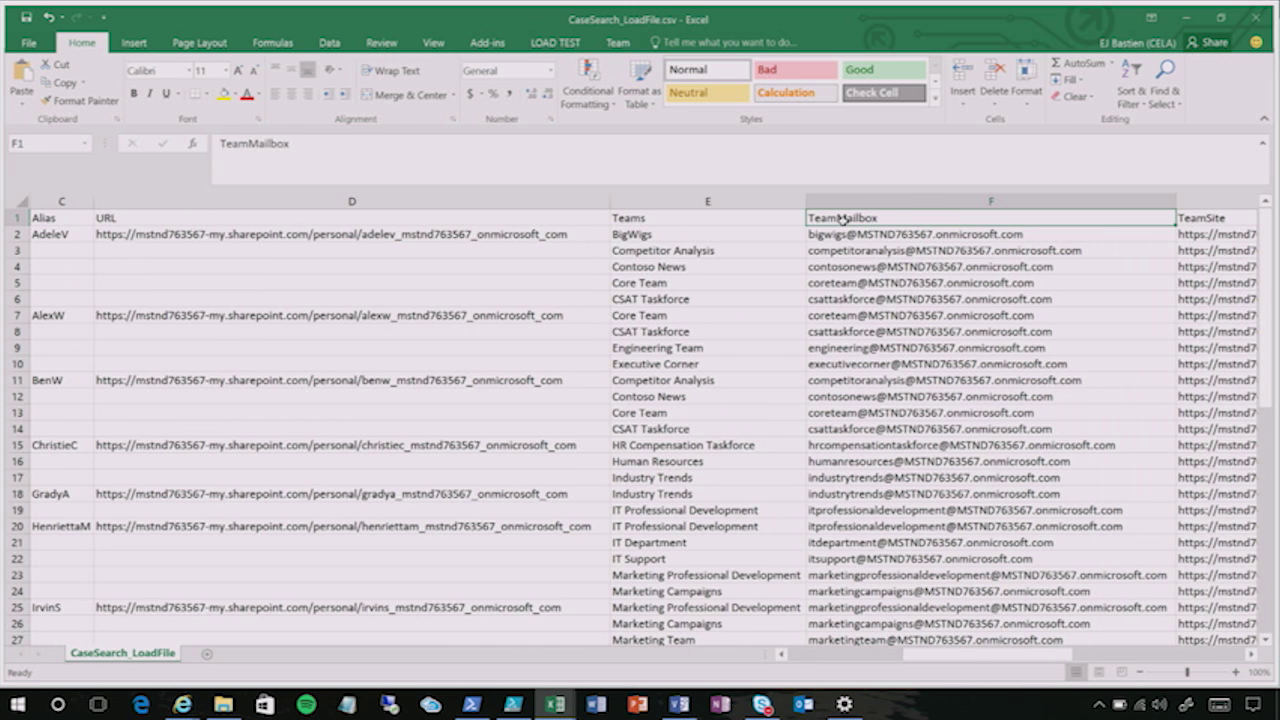
pyautogui.press('Right')
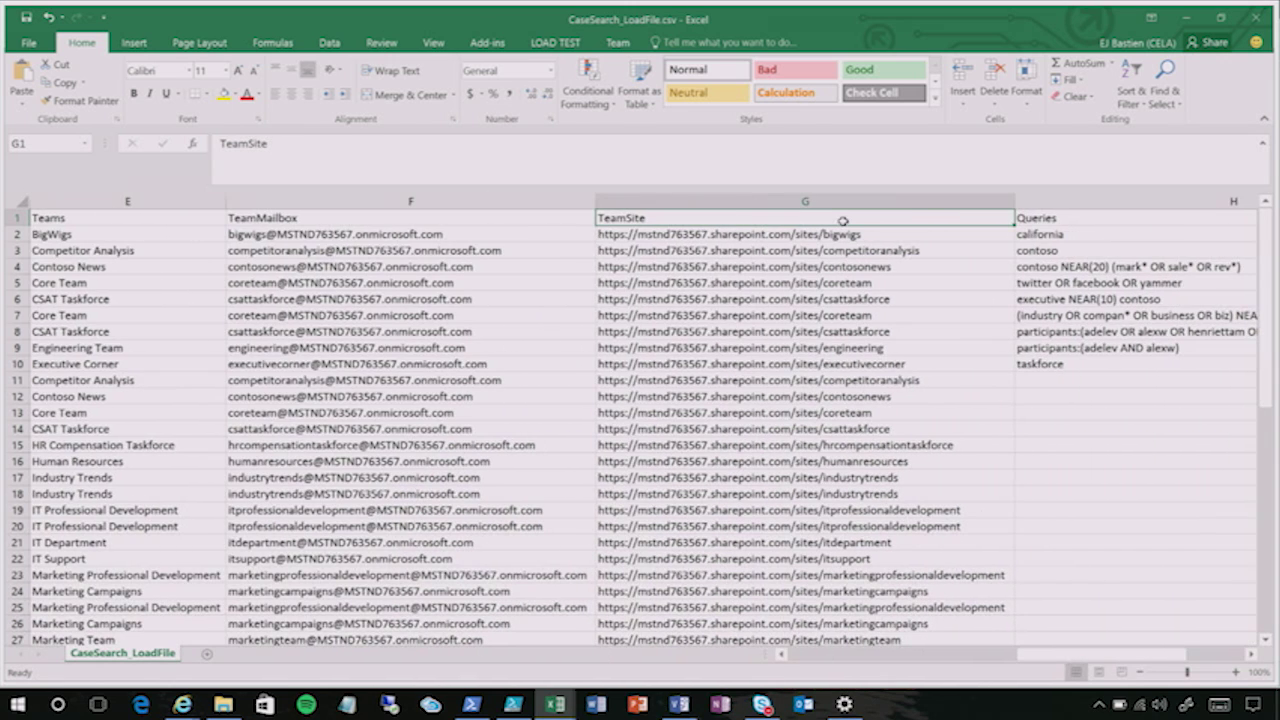
pyautogui.press('Right')
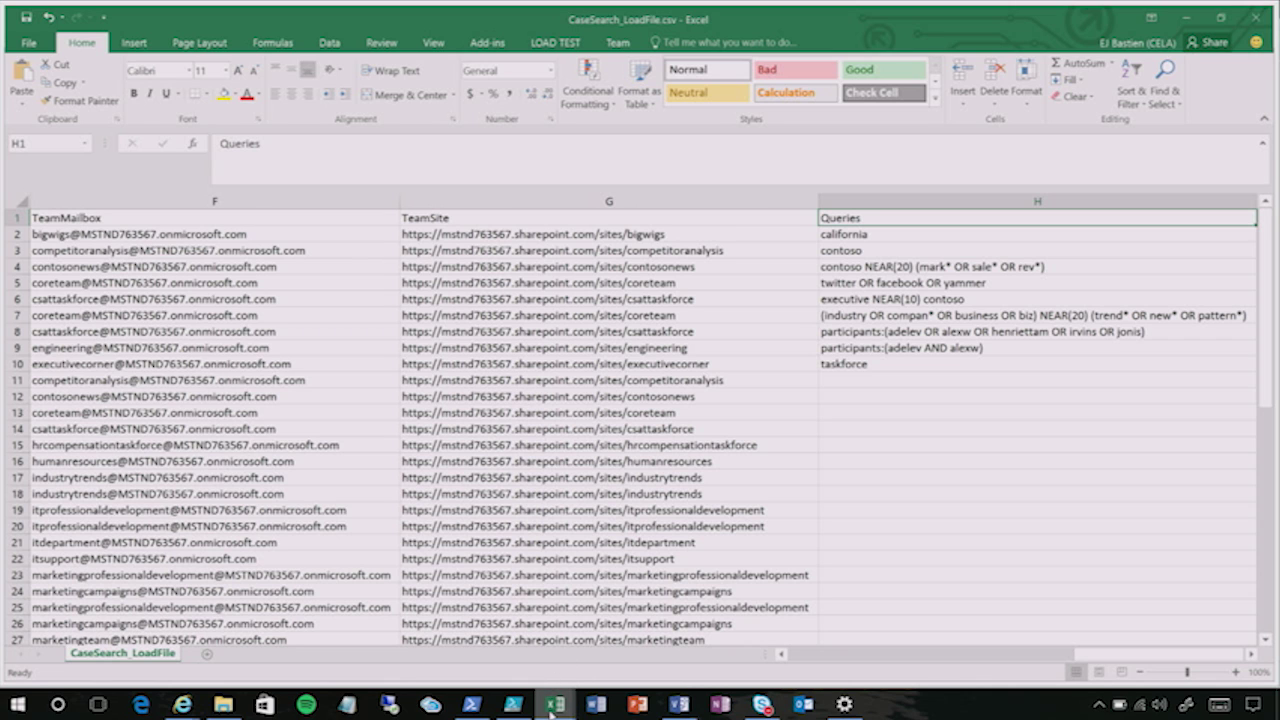
# Switch to the Test Case 4-20-2017 Hit-By-Term Report and examine its hits by term, custodian summary and source summary sheets
pyautogui.moveTo(557, 706)
pyautogui.click(605, 625)
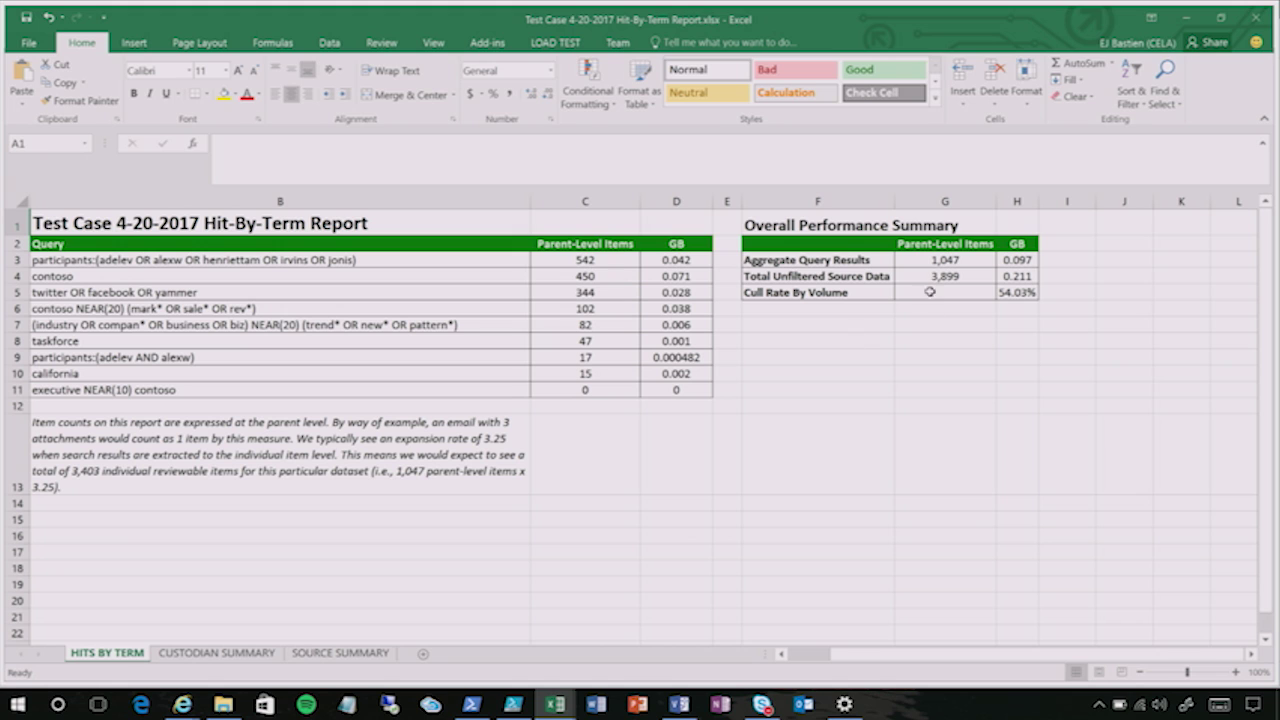
pyautogui.click(212, 655)
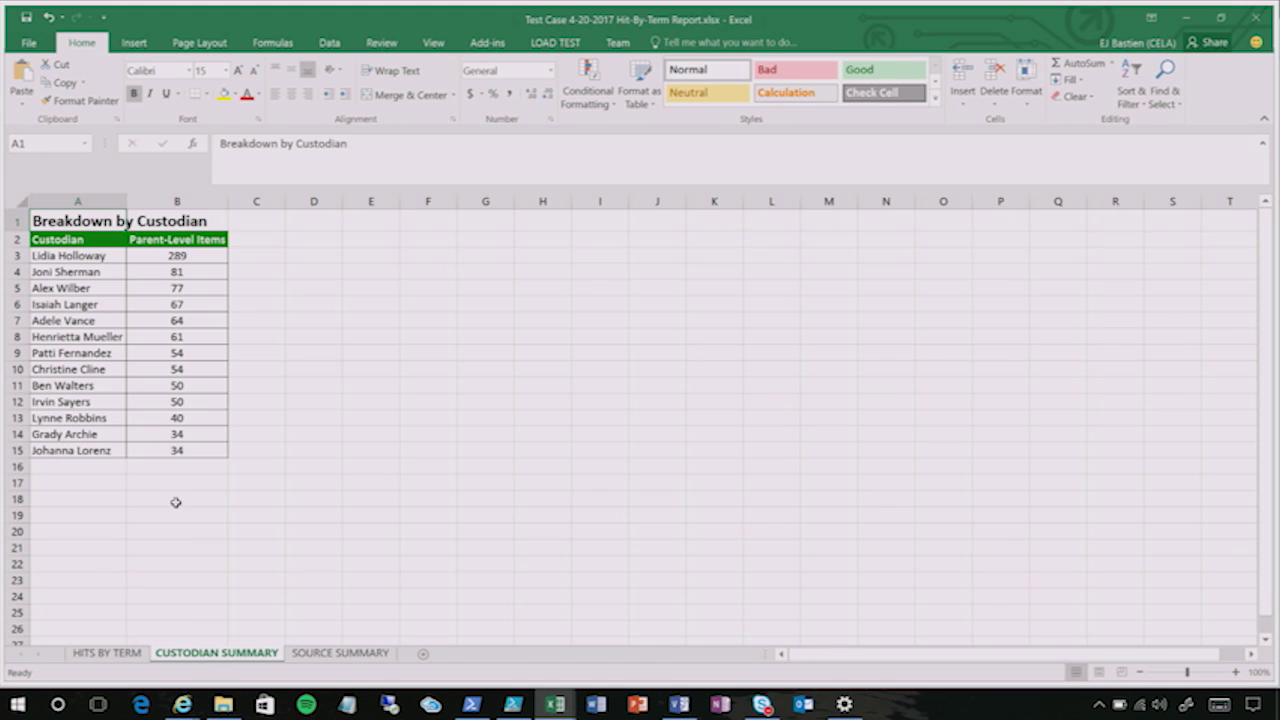
pyautogui.click(313, 318)
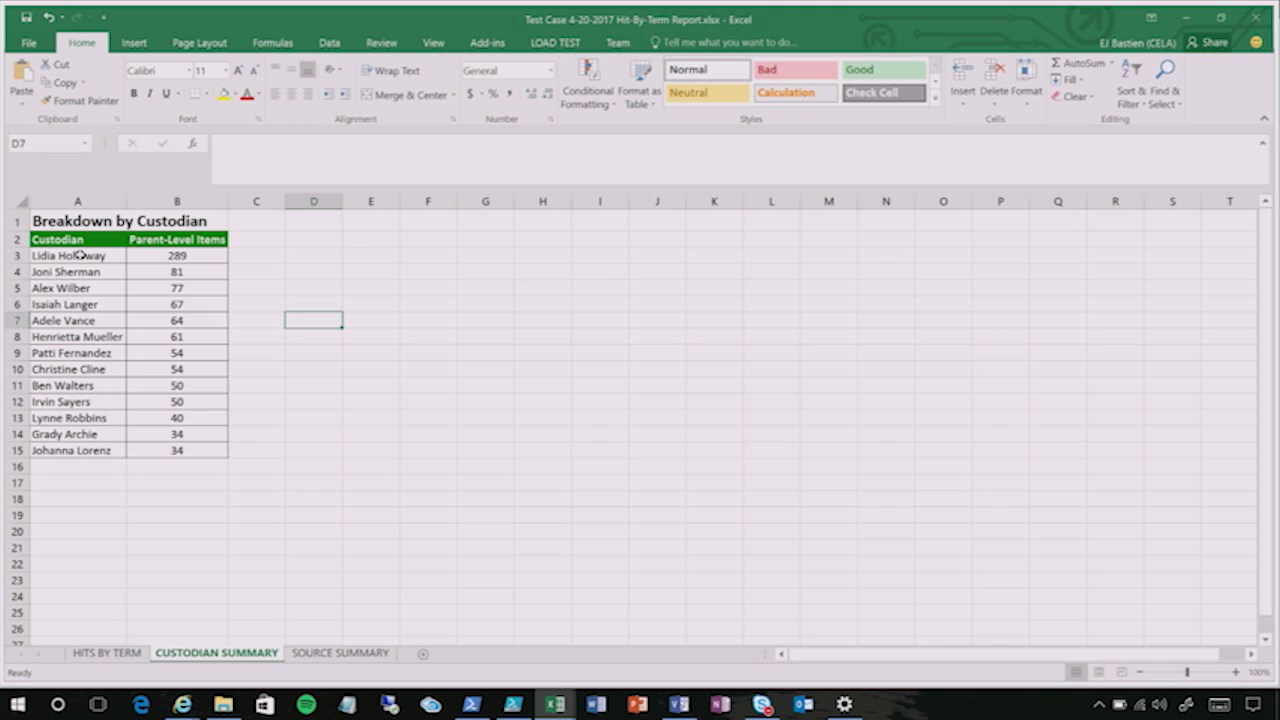
pyautogui.click(340, 653)
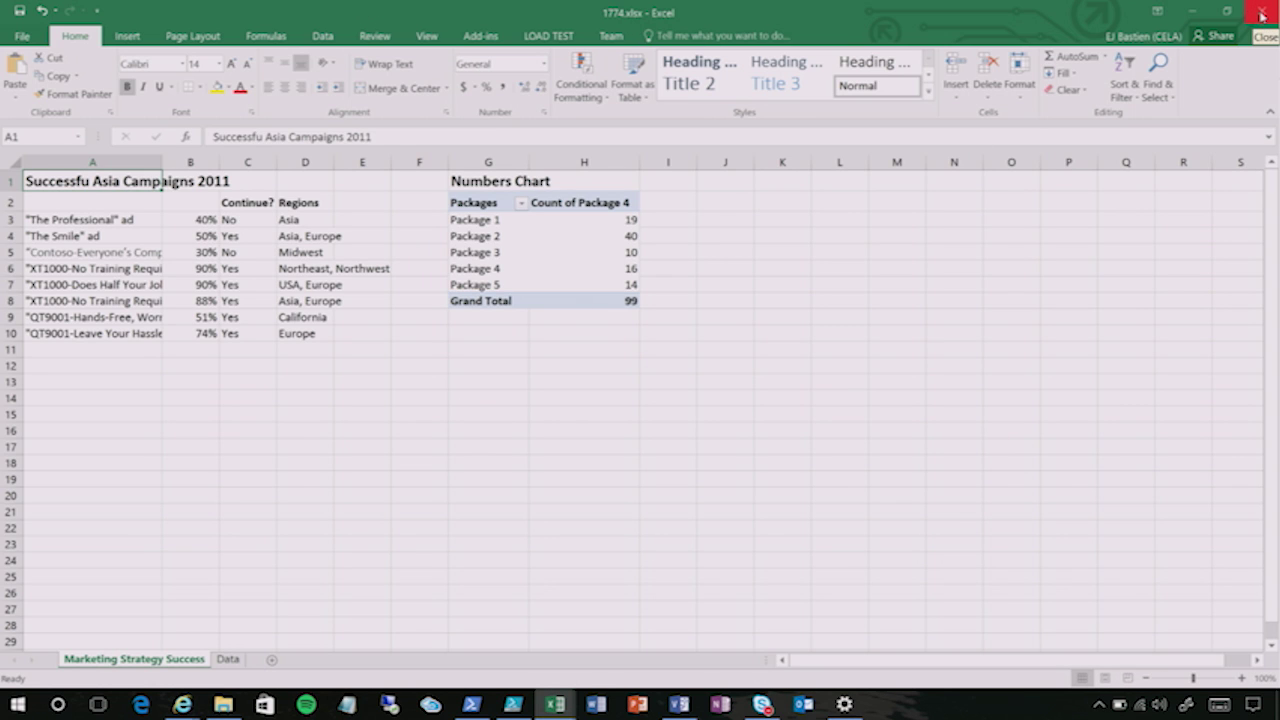
# Close 1774.xlsx and filter the Export_list_001.xlsx files by the second listed custodian and the "campaign, series, la..." dominant theme
pyautogui.click(1262, 14)
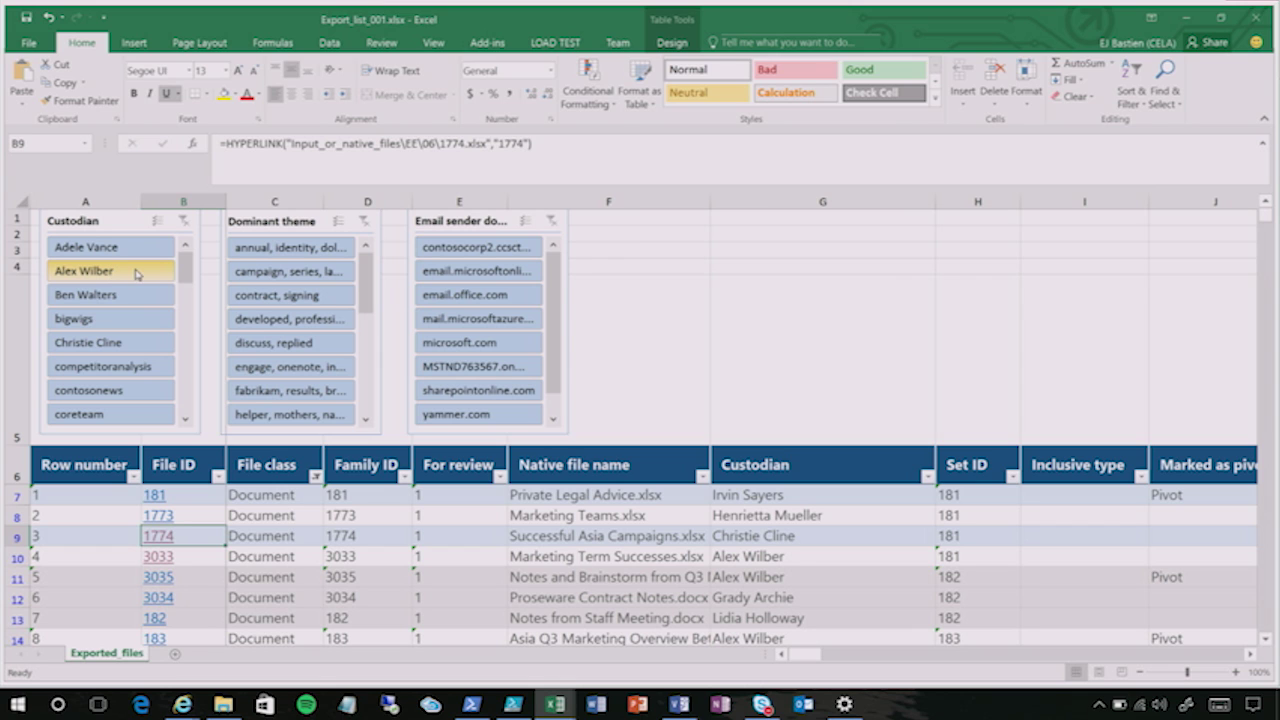
pyautogui.click(137, 273)
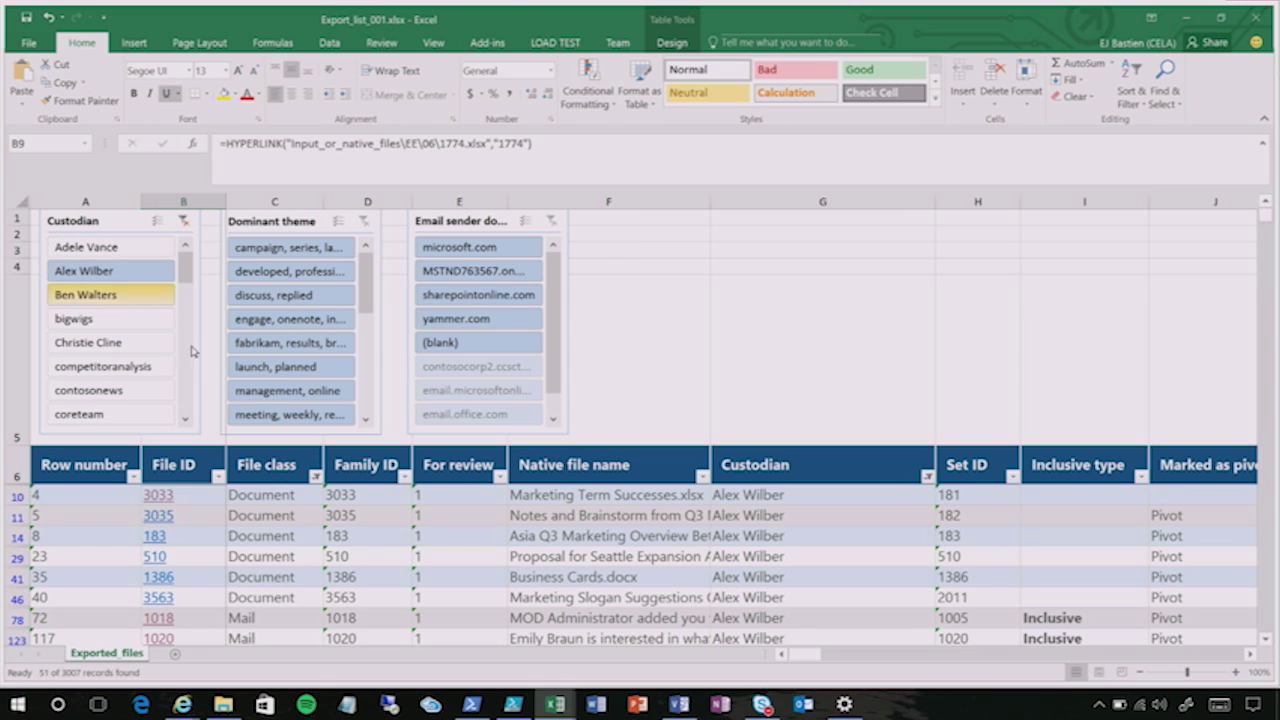
pyautogui.click(302, 256)
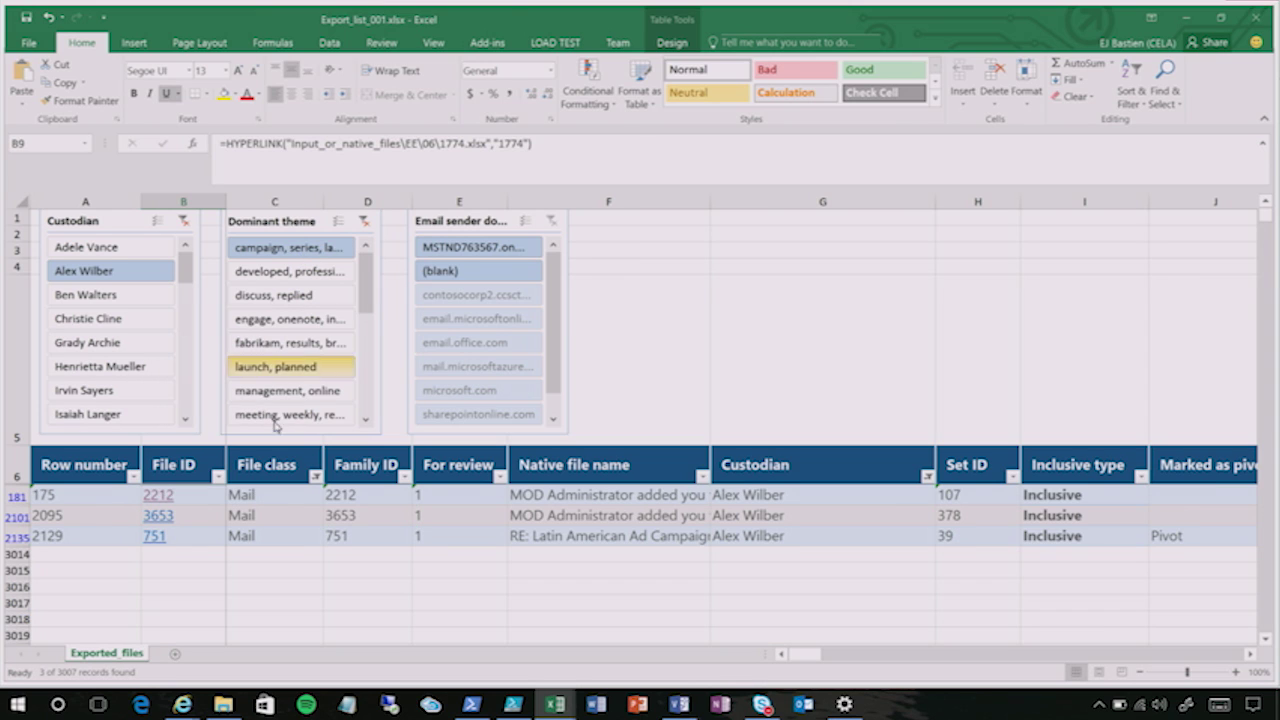